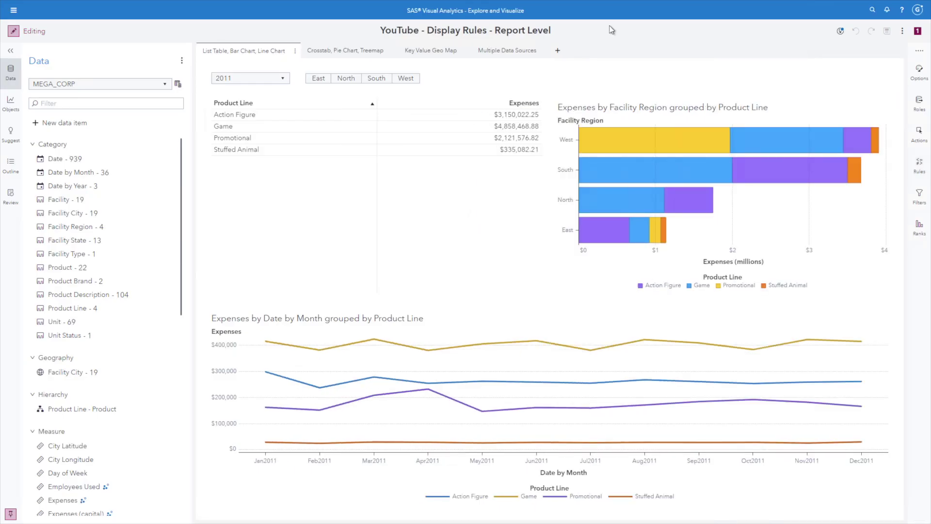
Step: Select the list table of 2011 product-line expenses on the report page
left_click(351, 187)
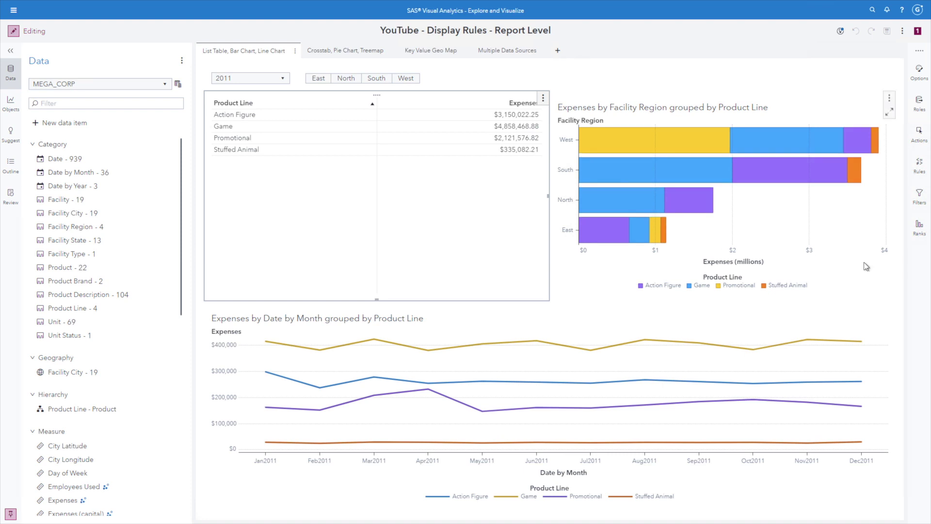
Step: Target the display rules at the report 'YouTube - Display Rules - Report Level' instead of the list table
left_click(921, 165)
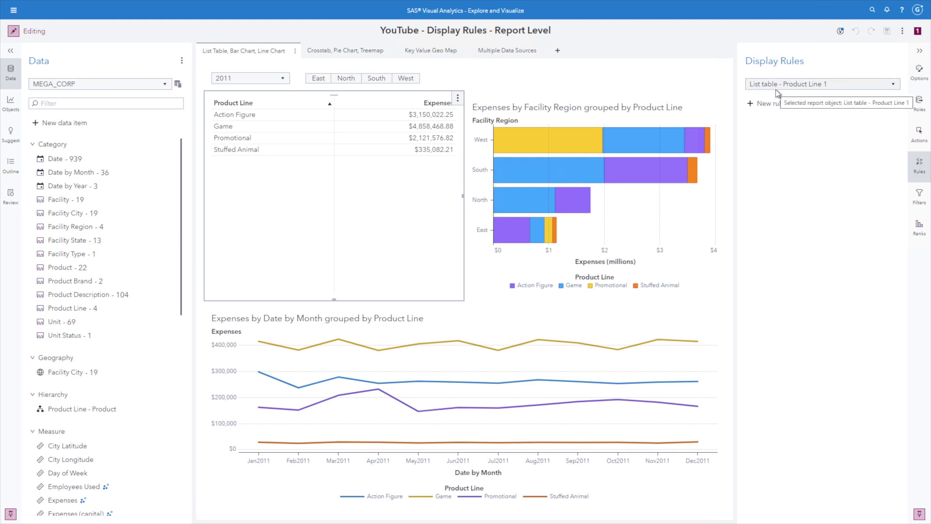
left_click(894, 85)
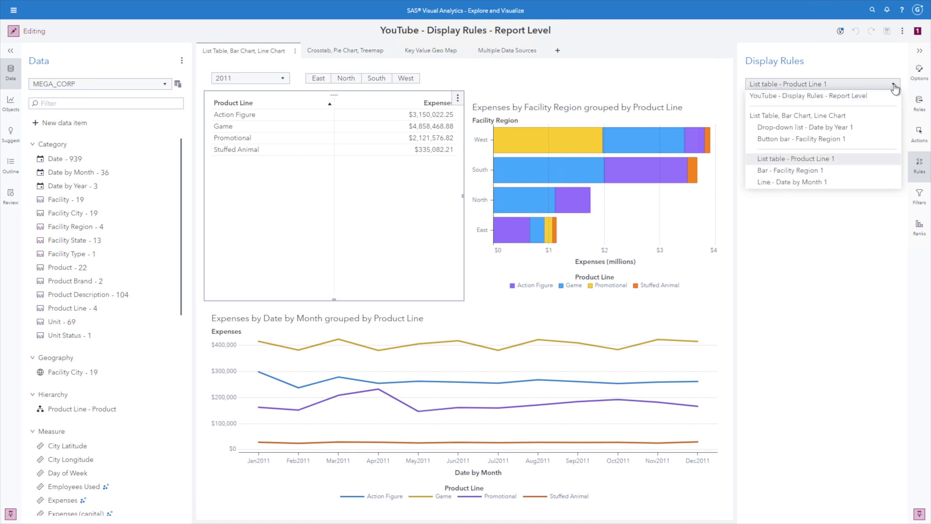
left_click(849, 96)
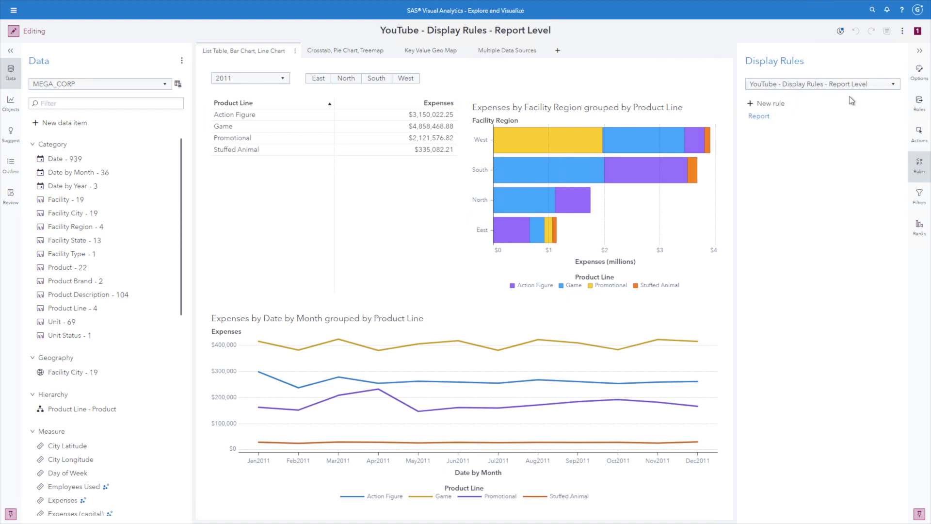
Step: Start a new display rule that colours Action Figure purple, then add a second value row
left_click(751, 107)
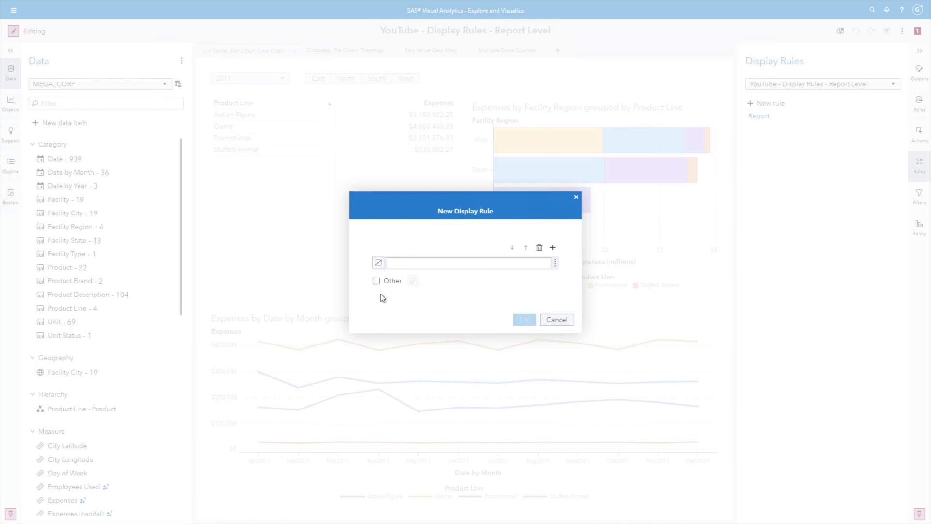
left_click(408, 261)
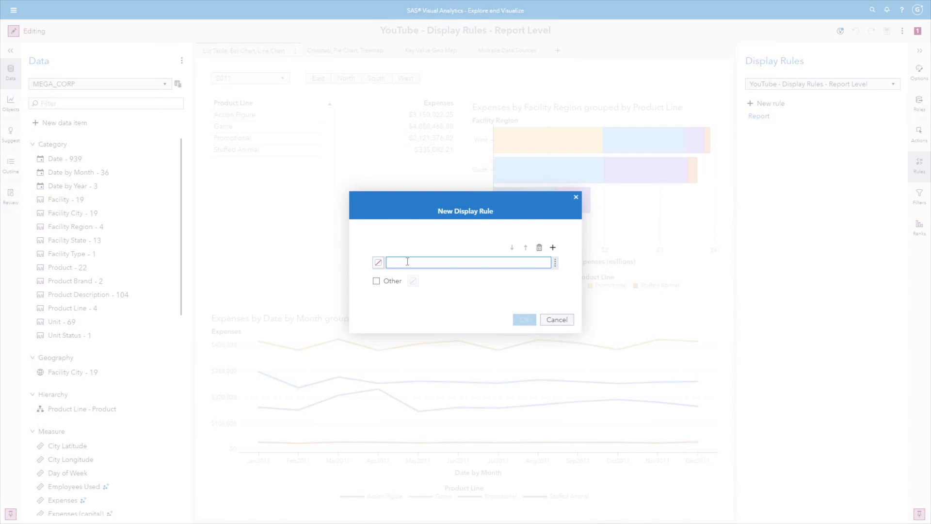
type("Ad")
type("tio")
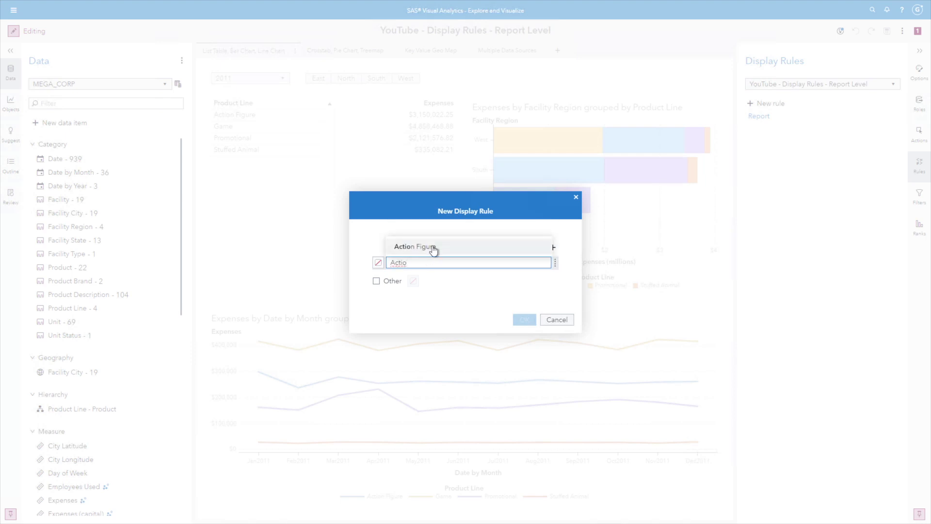
left_click(434, 249)
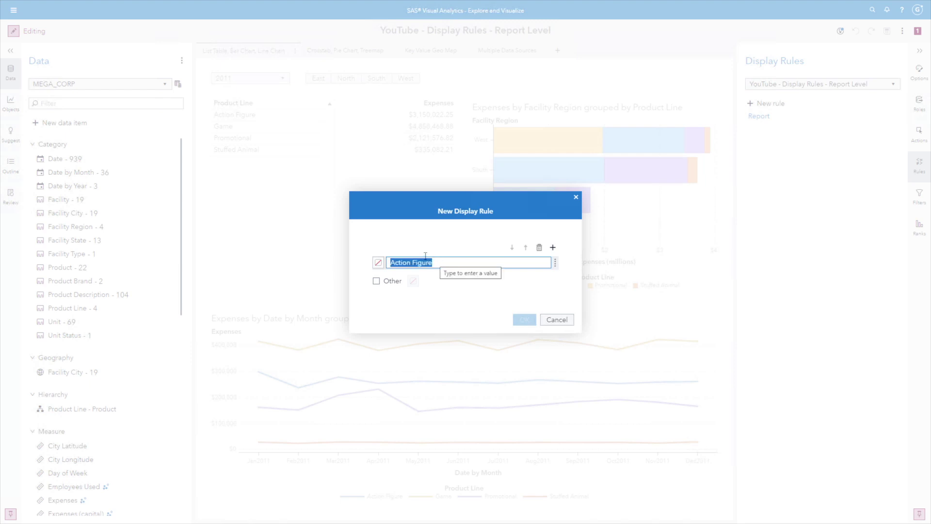
left_click(378, 263)
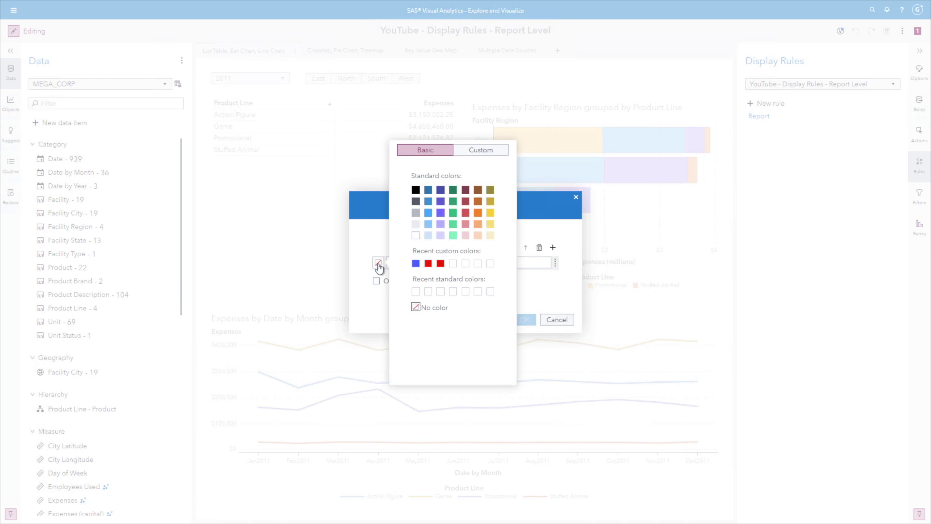
left_click(440, 212)
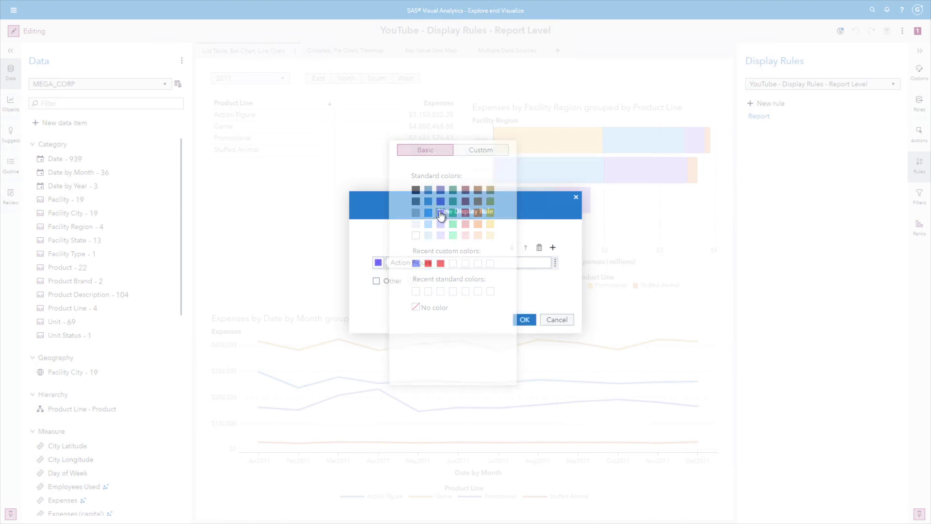
left_click(554, 248)
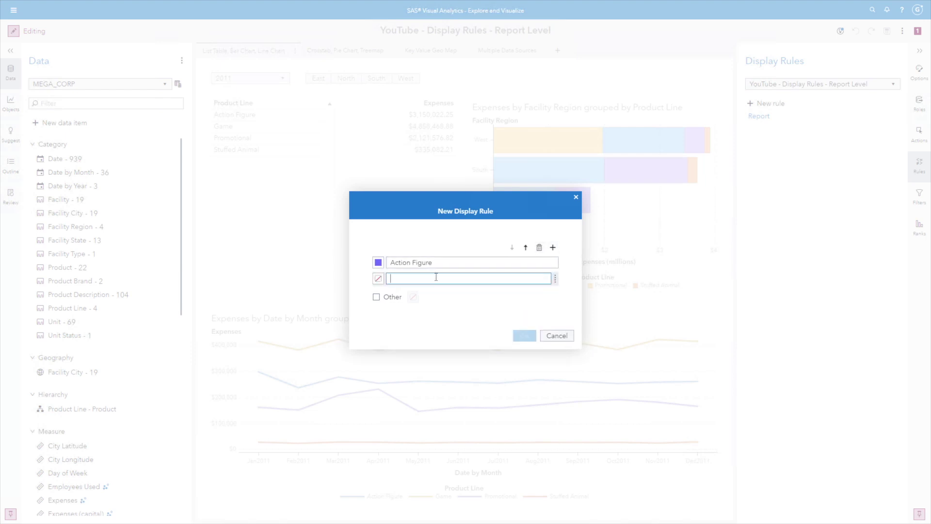
Step: Assign green to Game and blue to Promotional in the next rule rows
type("Game")
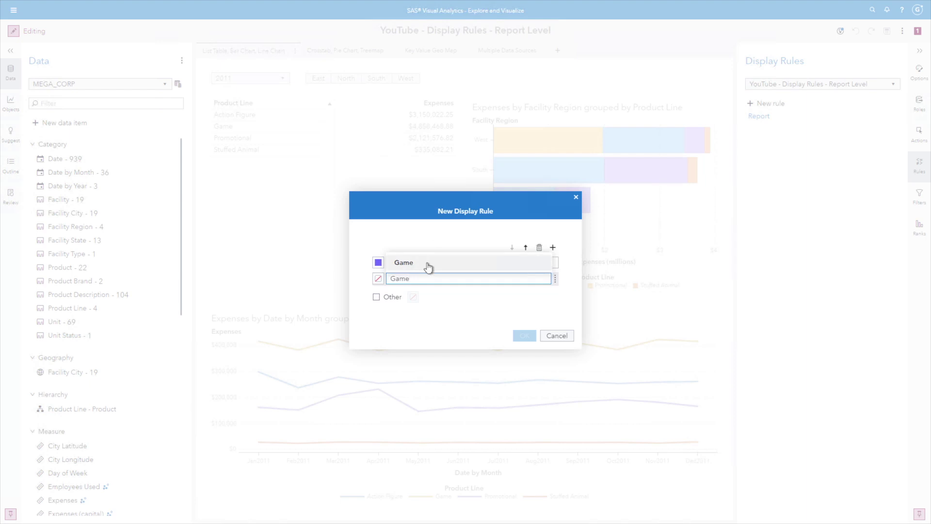
left_click(430, 262)
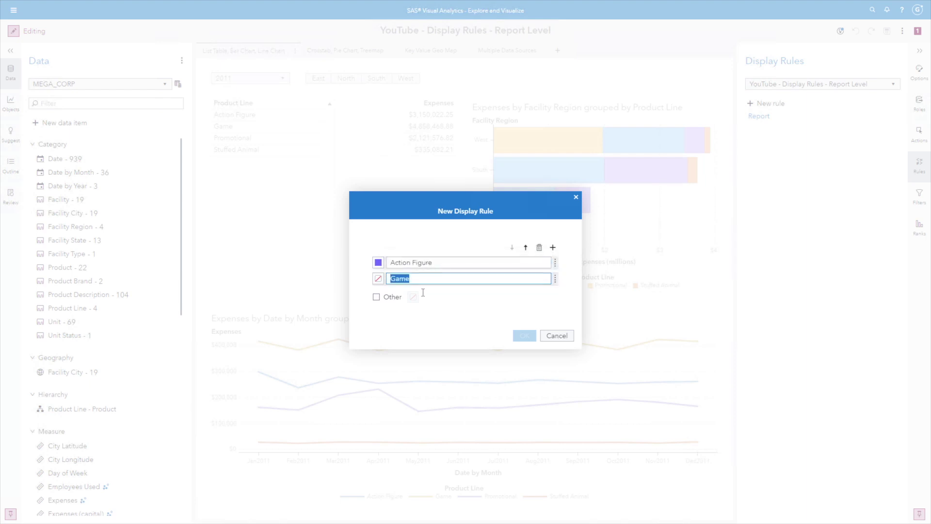
left_click(379, 279)
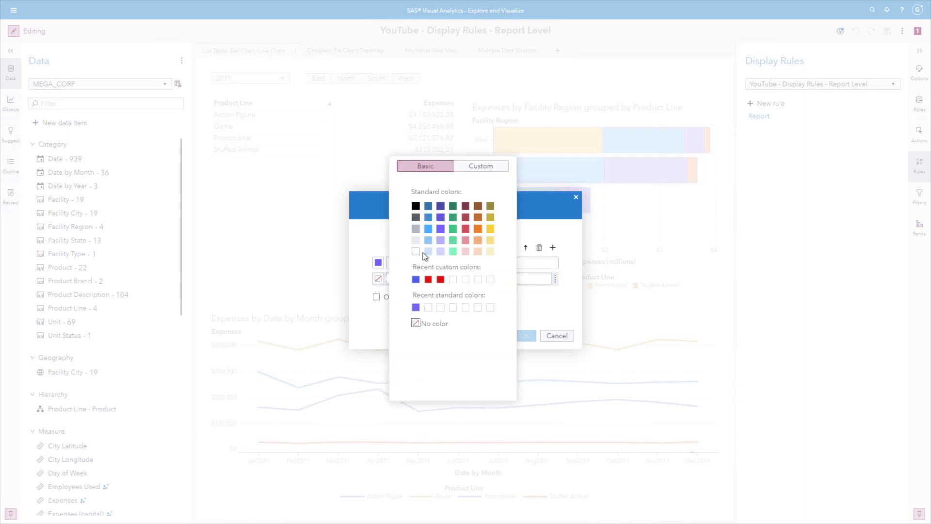
left_click(453, 229)
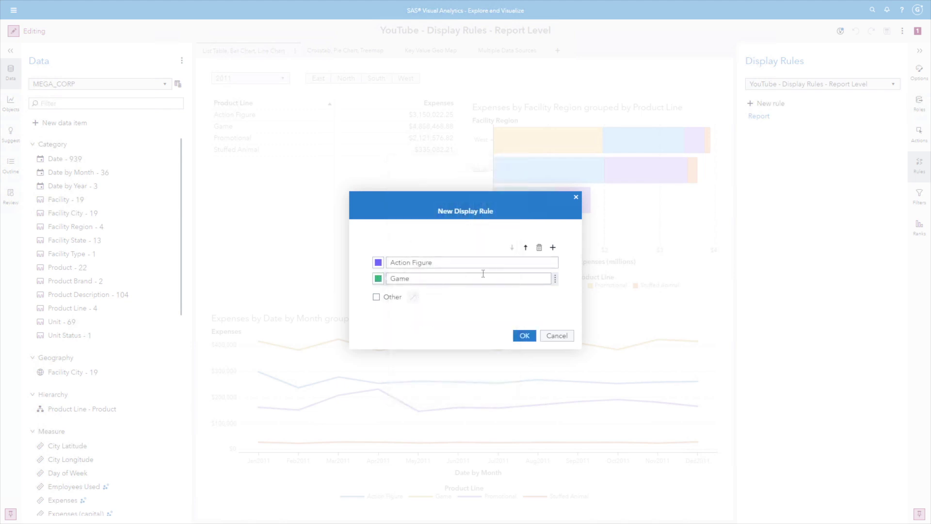
left_click(553, 248)
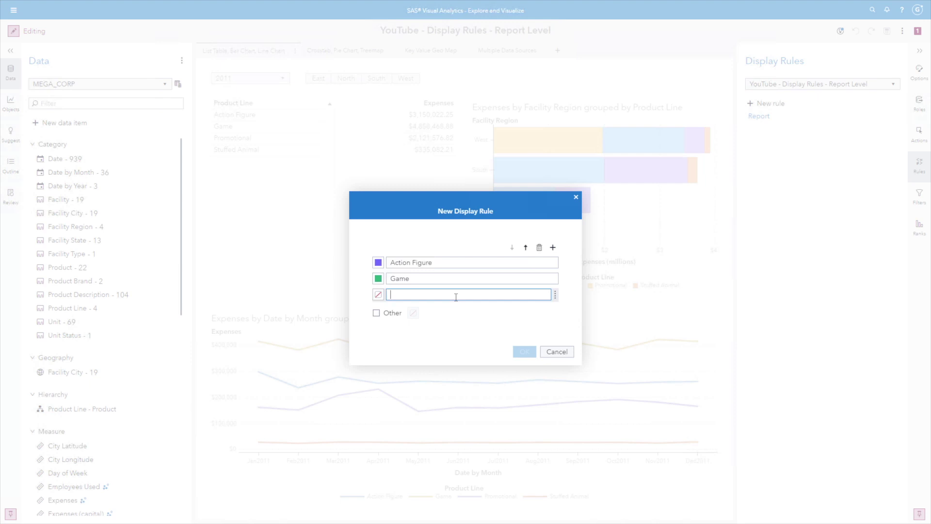
type("Promo")
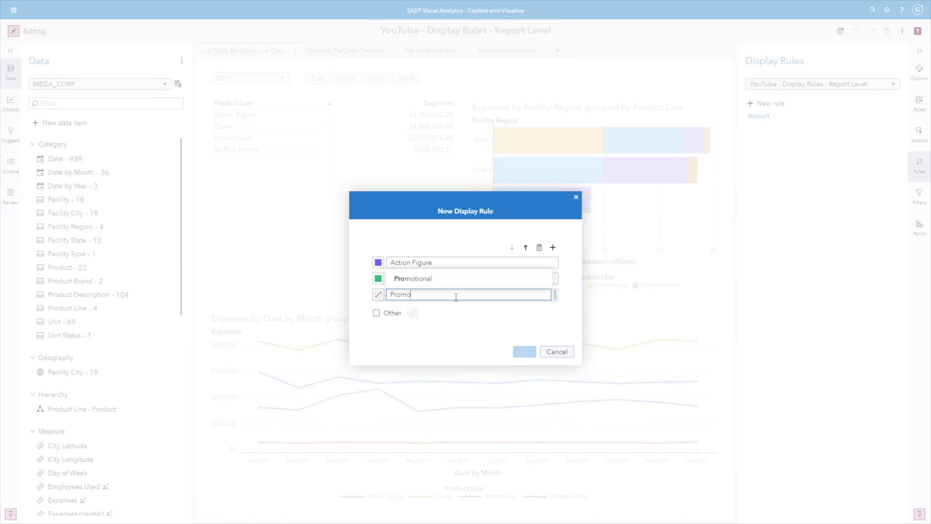
left_click(433, 286)
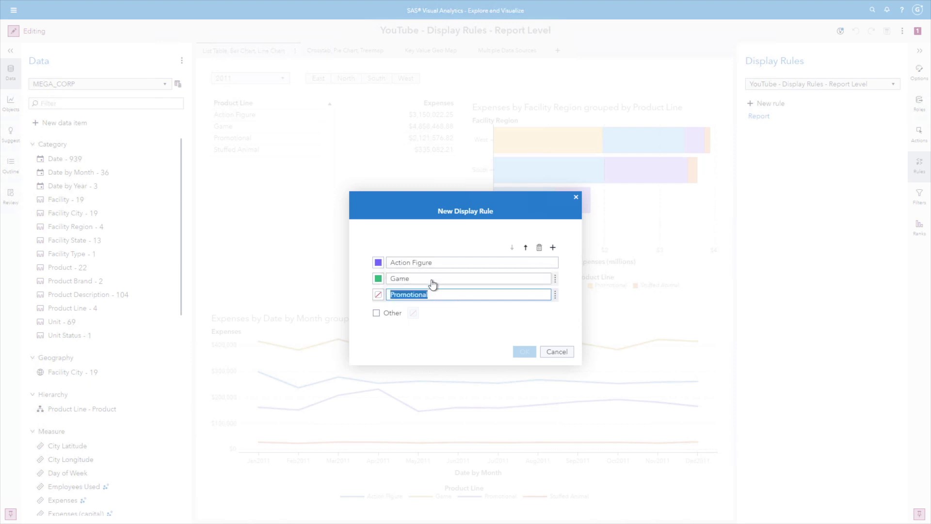
left_click(378, 295)
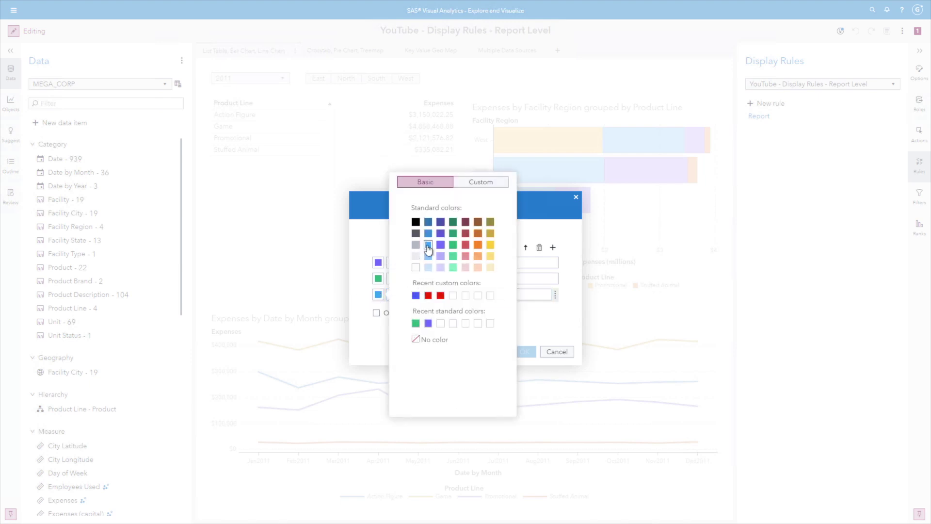
left_click(429, 244)
left_click(554, 249)
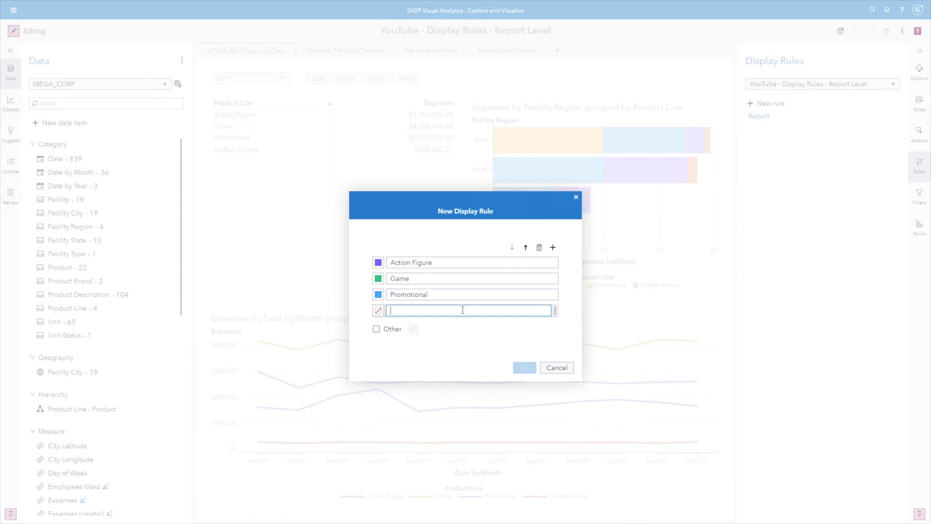
Step: Assign yellow to Stuffed Animal in the fourth rule row
type("Stuff")
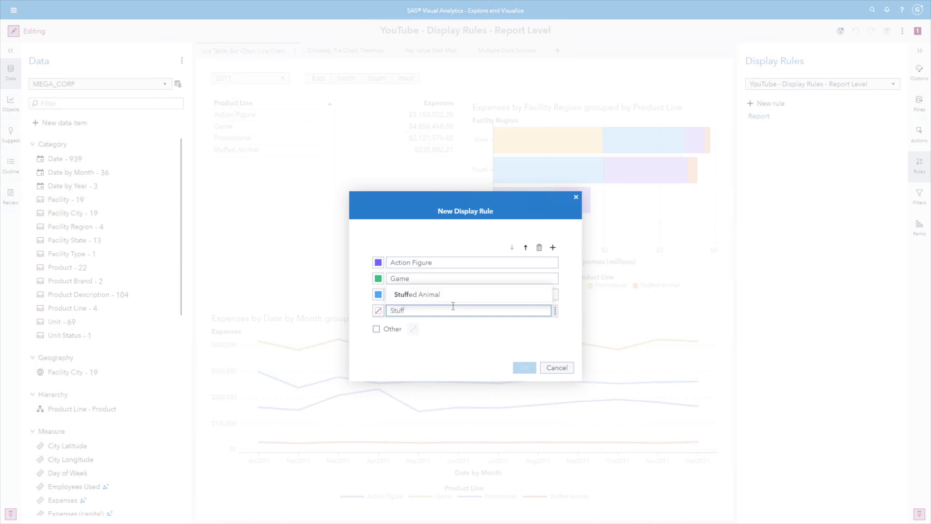
left_click(451, 295)
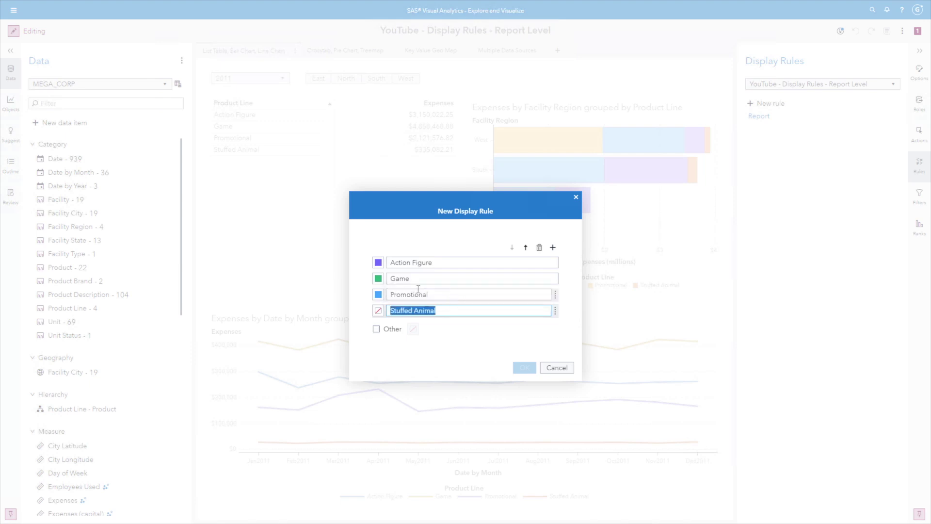
left_click(377, 311)
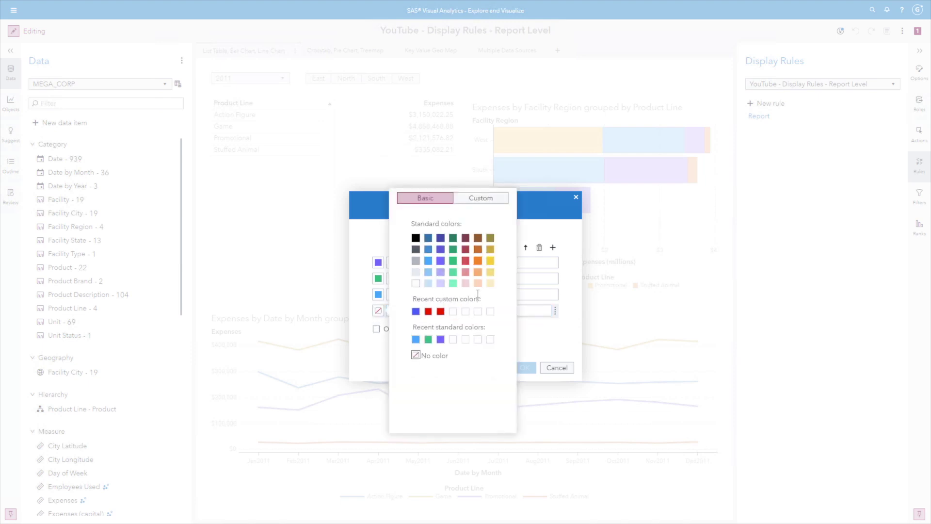
left_click(490, 262)
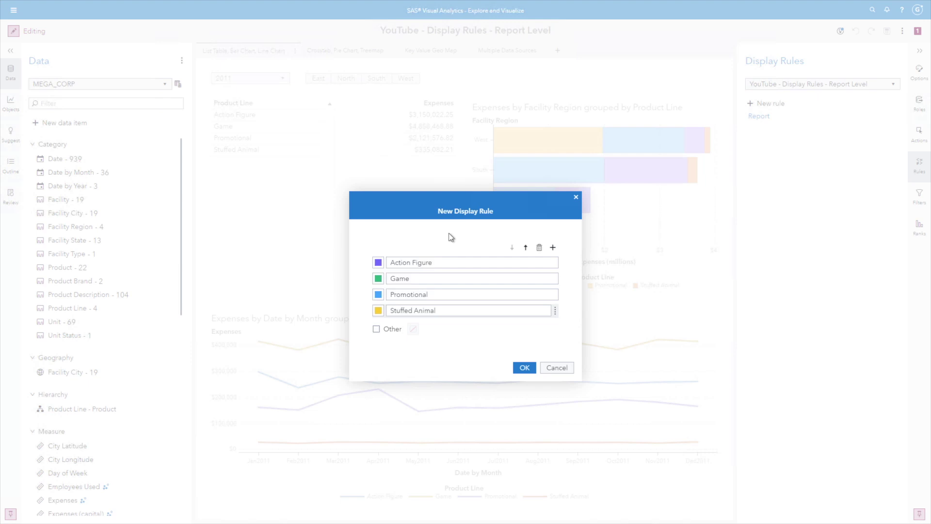
Step: Apply the new rule so table rows, bars and lines share product-line colours
left_click(524, 369)
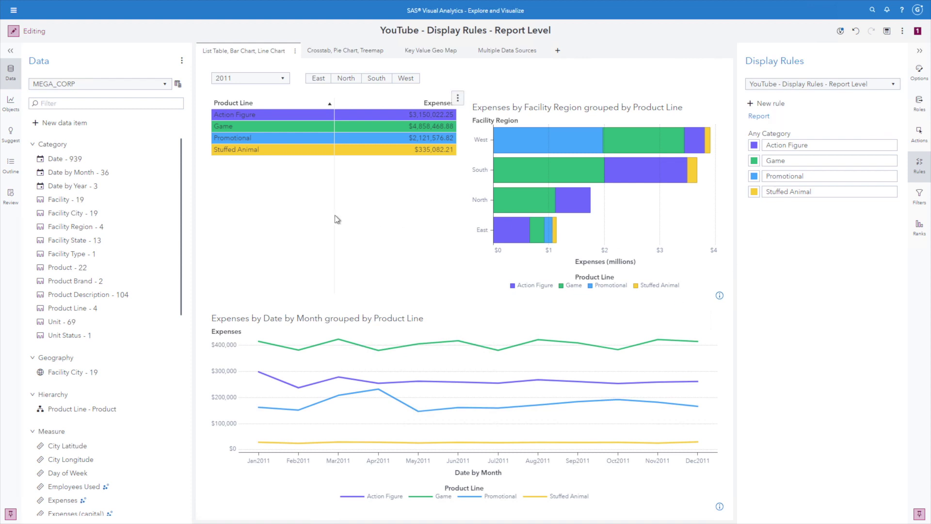
Step: Filter the report to the North, then the South facility region
left_click(319, 80)
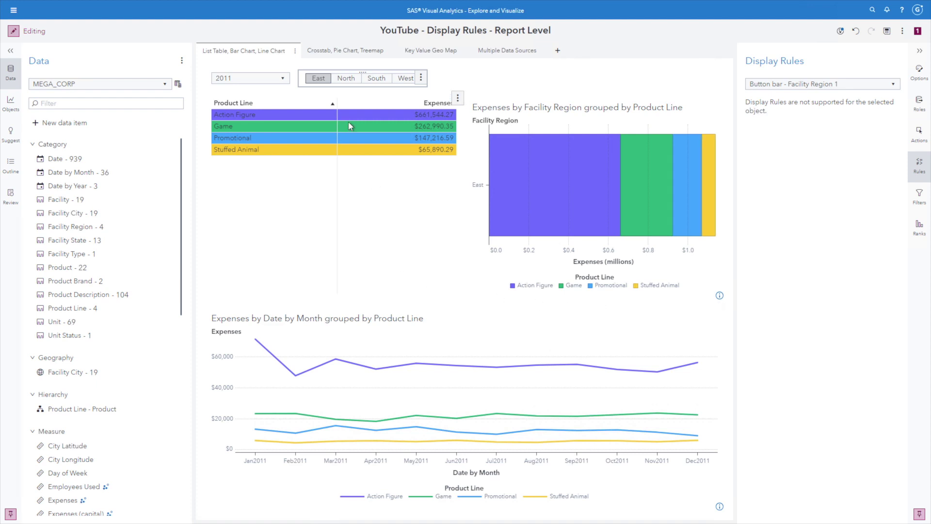
left_click(345, 79)
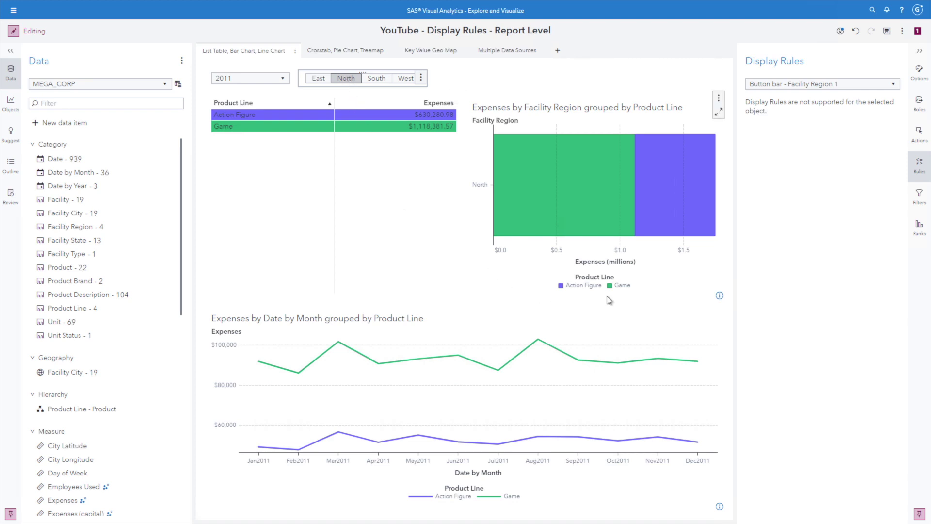
left_click(376, 79)
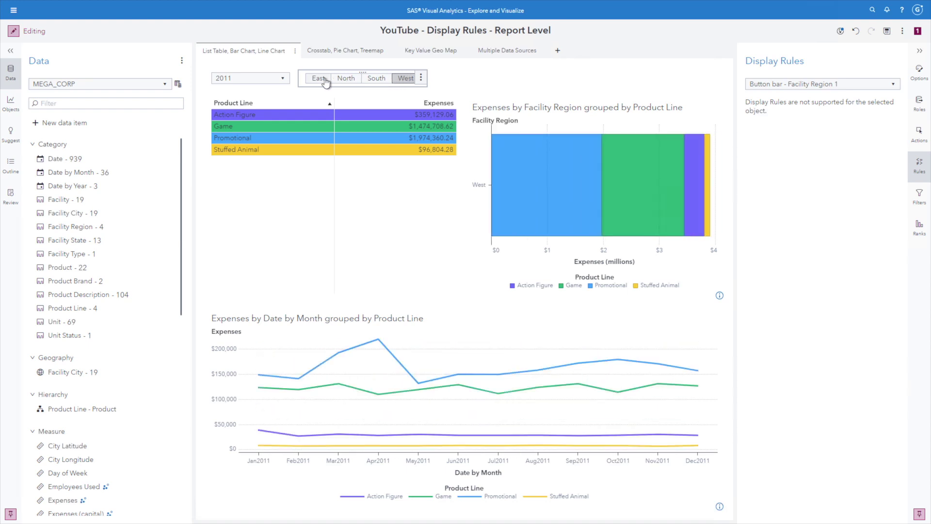
Step: Clear the region filter and move to the Crosstab, Pie Chart, Treemap page
left_click(406, 80)
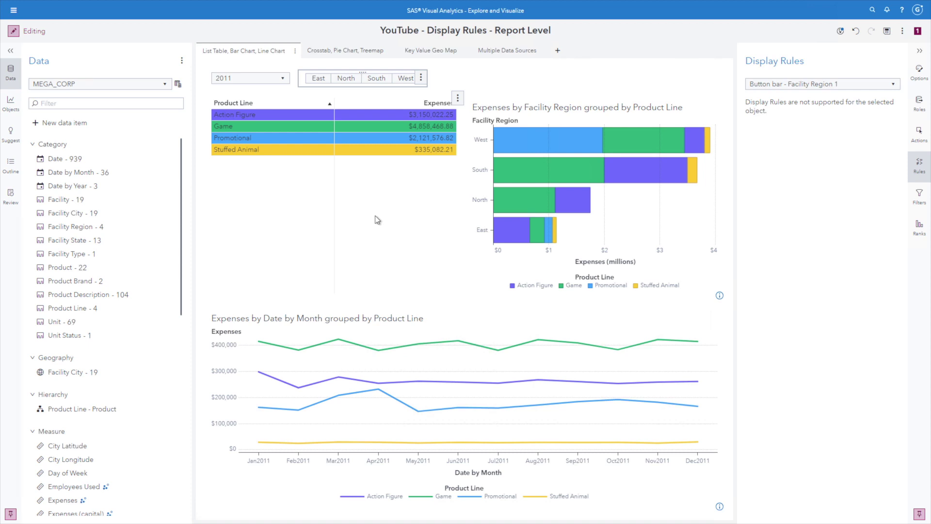
left_click(421, 191)
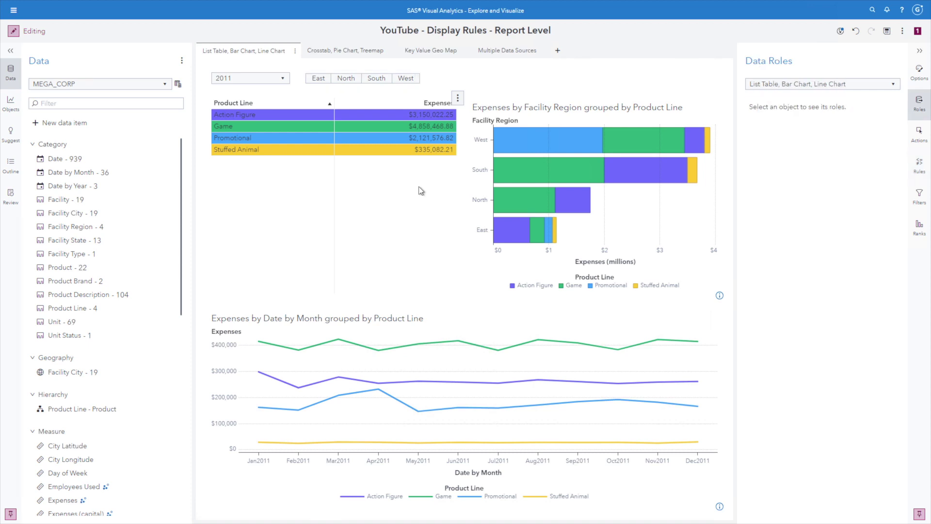
left_click(347, 48)
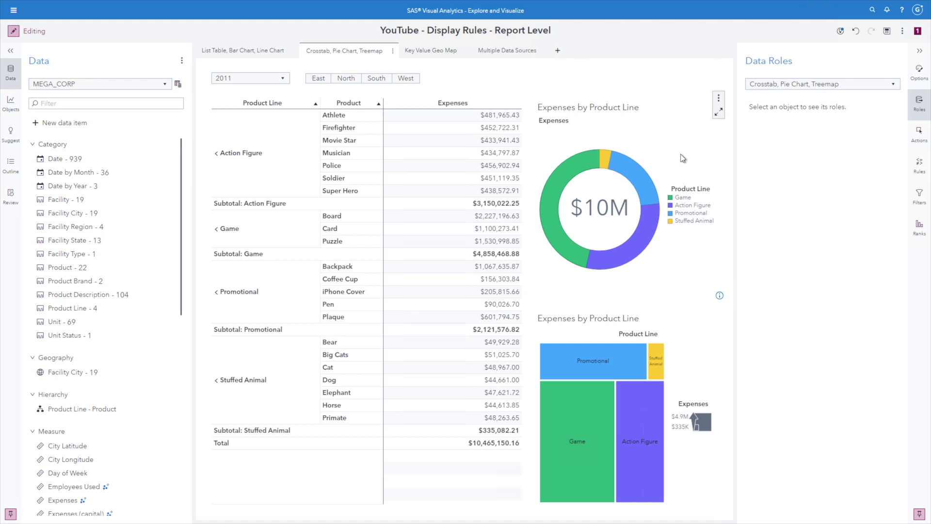
Step: Select the treemap and add a data item to its colour role
left_click(693, 372)
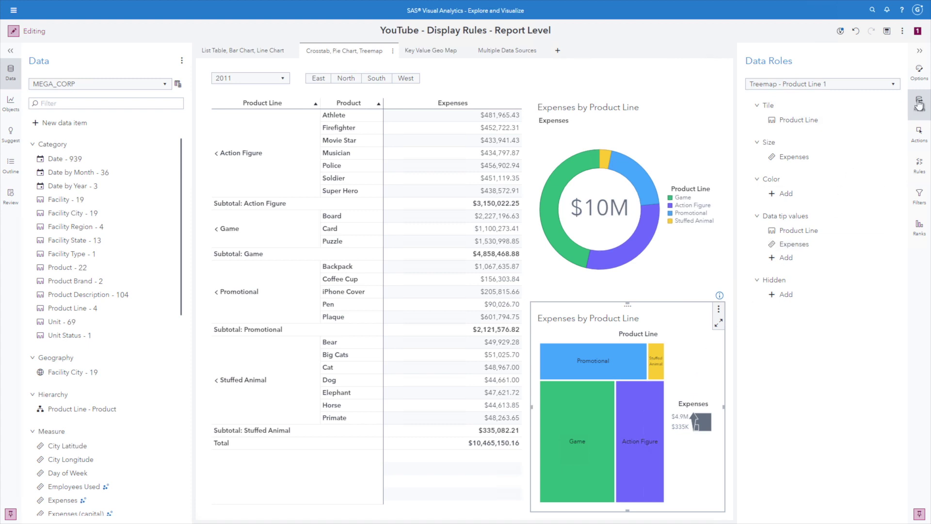
left_click(780, 196)
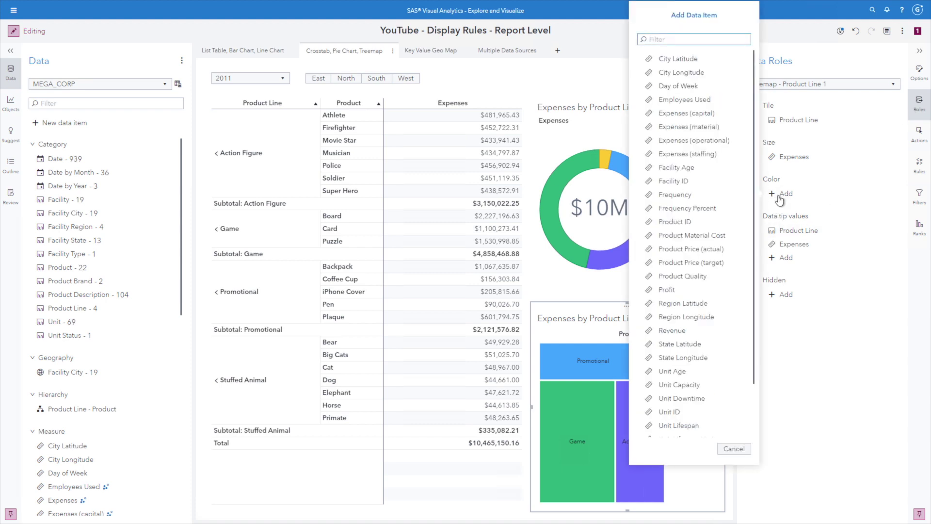
Step: Try colouring the treemap by Revenue, remove it, then go to the Key Value Geo Map page
left_click(679, 330)
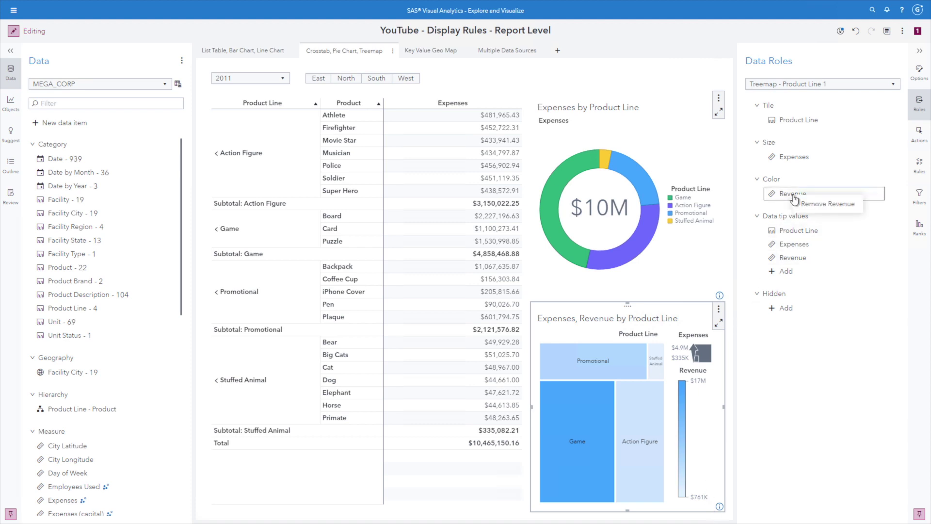
left_click(823, 205)
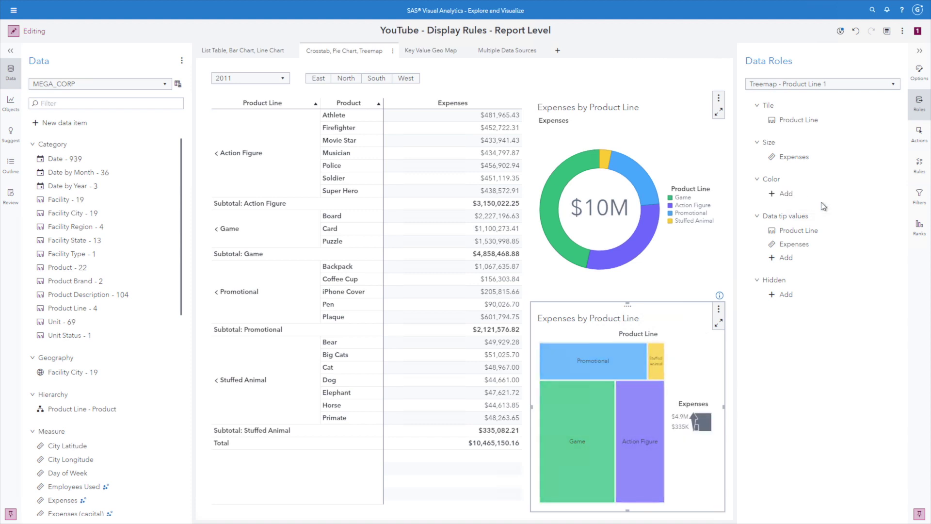
mouse_move(603, 417)
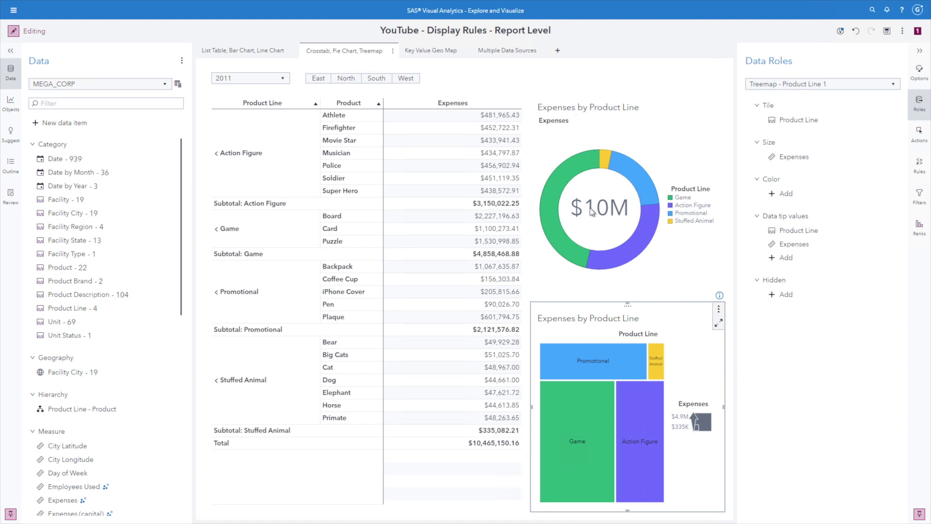
left_click(430, 51)
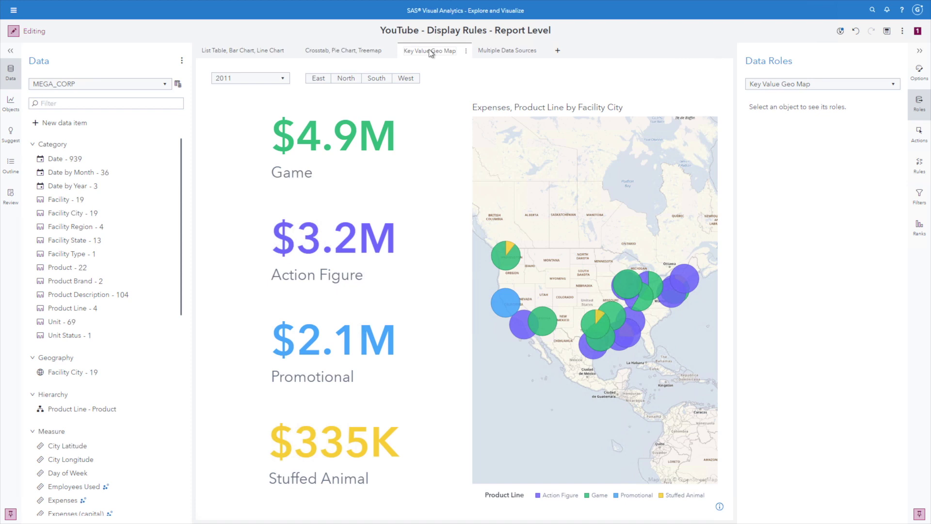
left_click(391, 176)
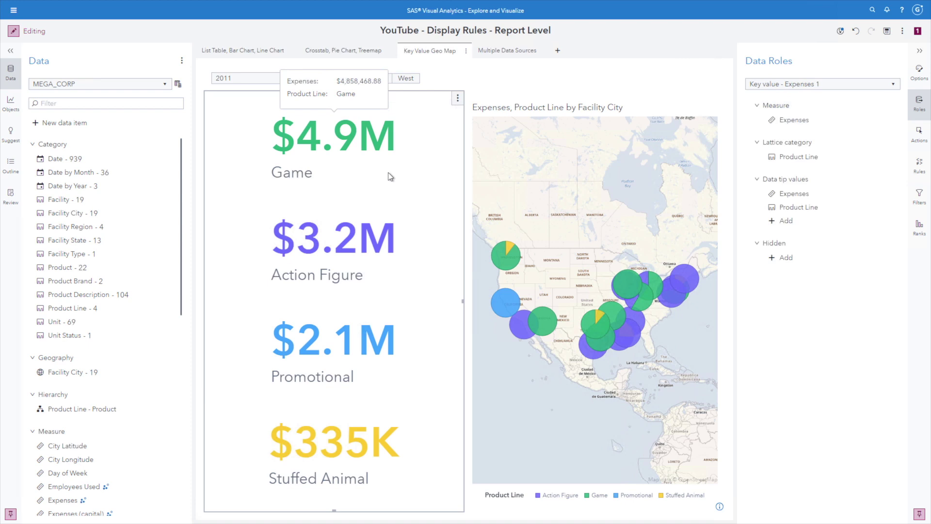
left_click(921, 73)
scroll(839, 309, "down", 5)
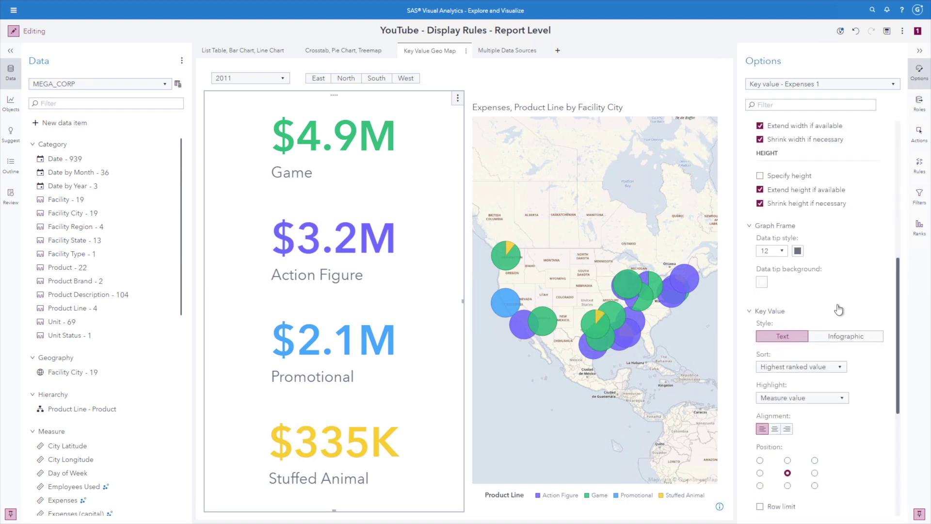
scroll(839, 309, "down", 5)
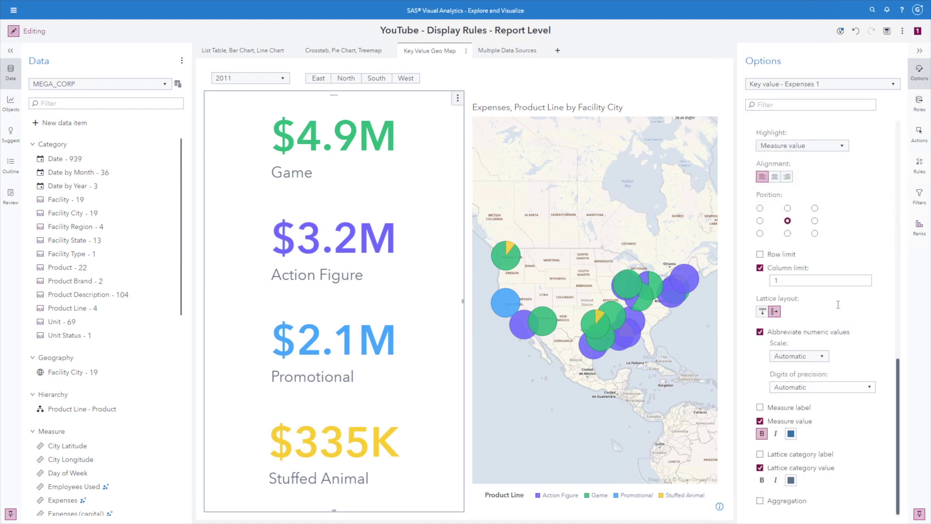
left_click(791, 434)
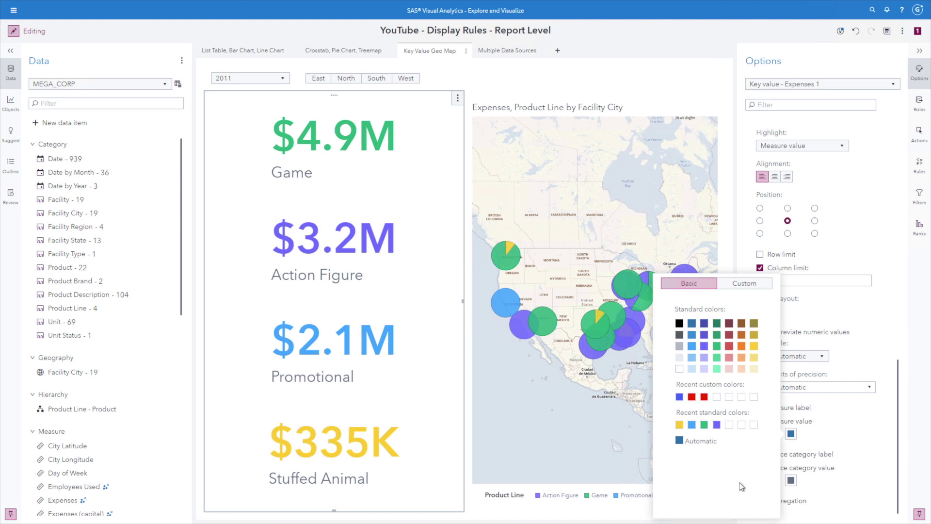
left_click(433, 174)
left_click(919, 103)
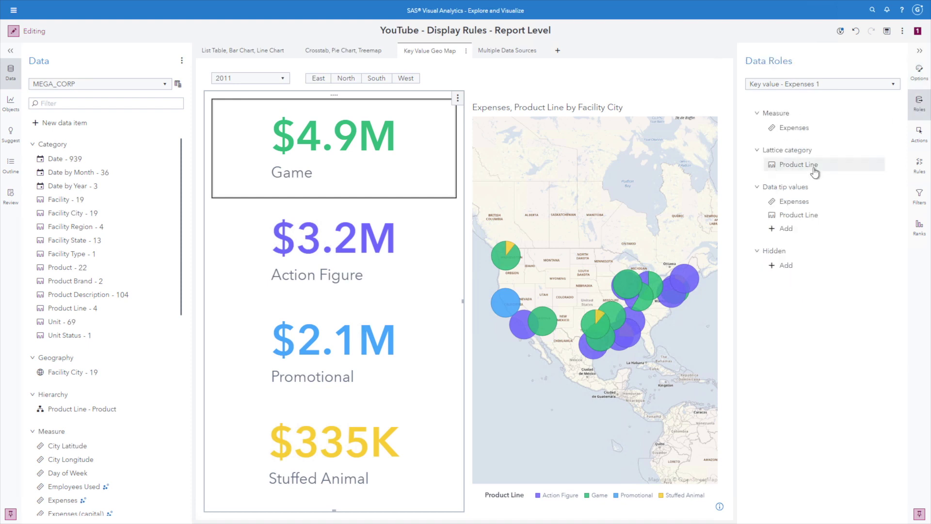
mouse_move(823, 167)
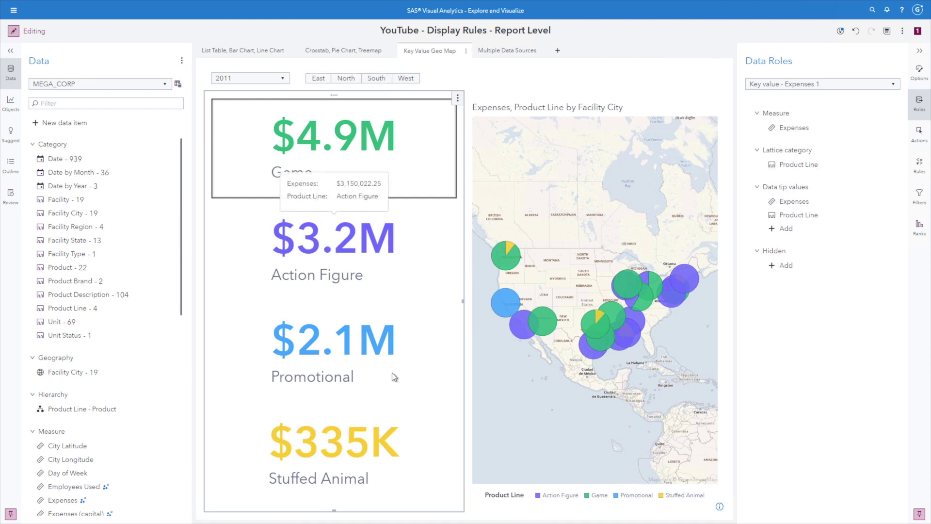
mouse_move(399, 352)
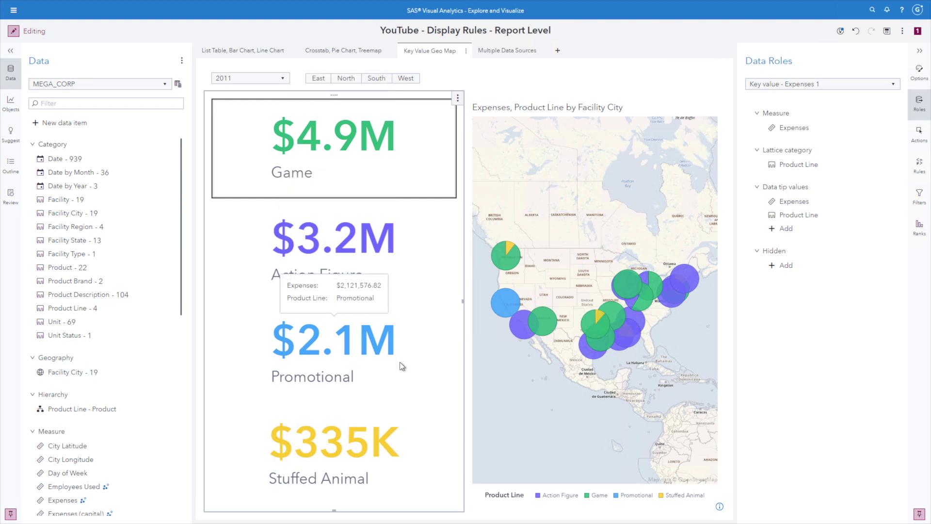
mouse_move(406, 461)
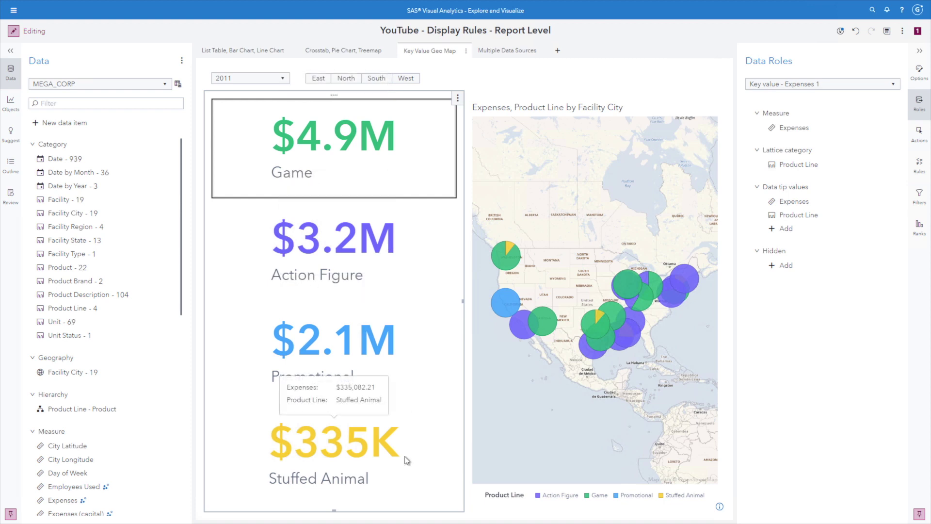
left_click(523, 508)
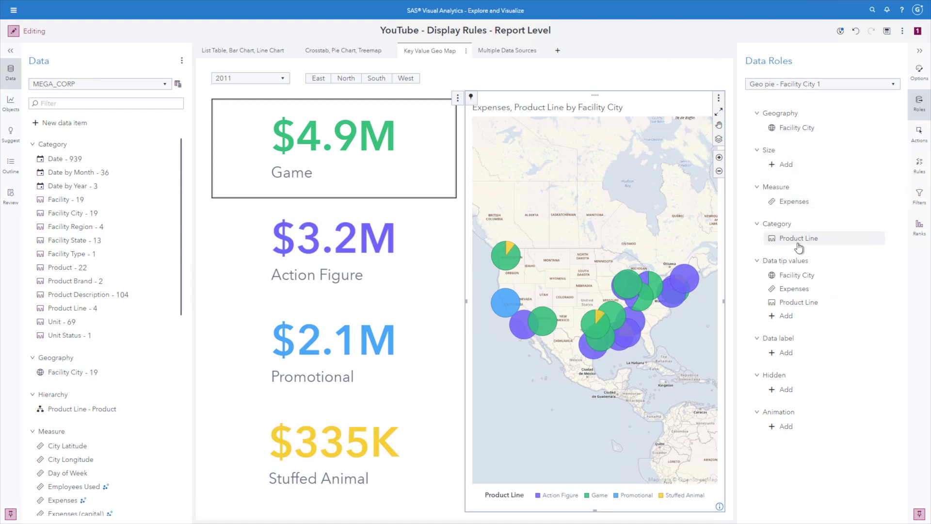
mouse_move(795, 238)
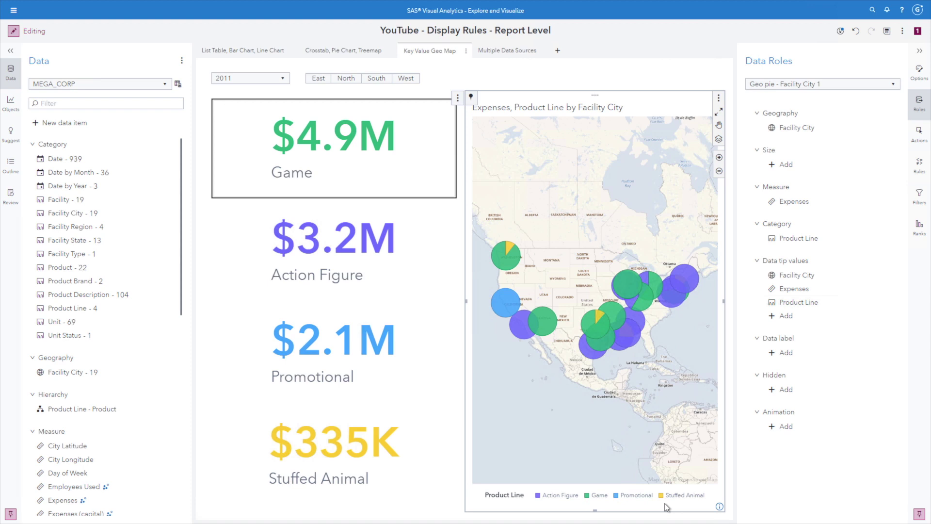
left_click(418, 170)
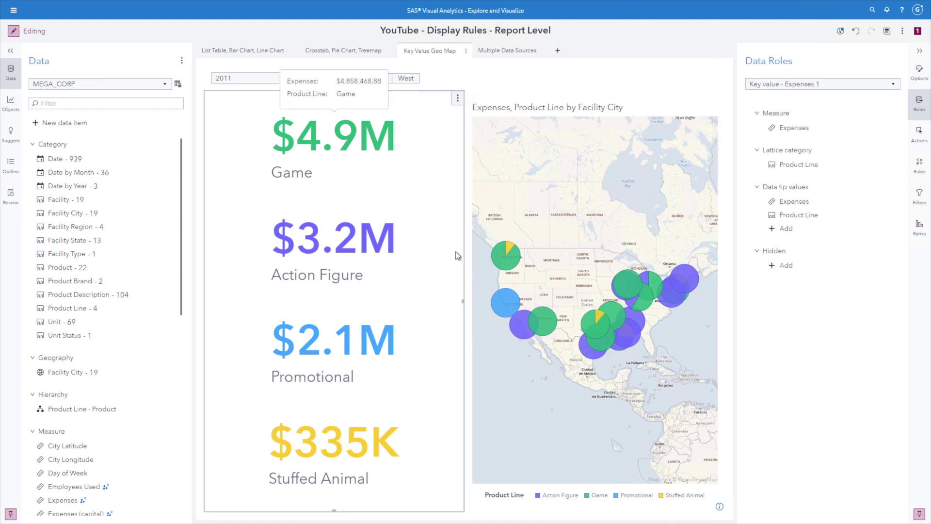
left_click(552, 517)
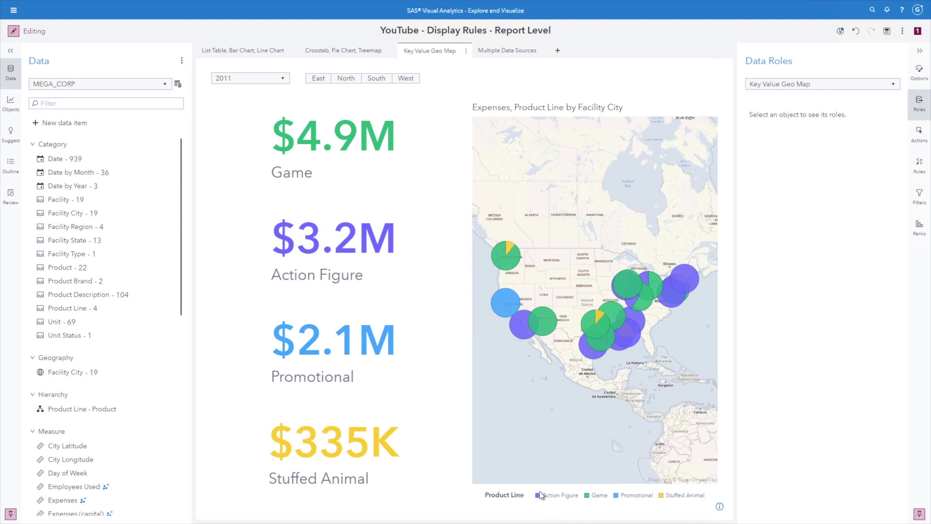
left_click(345, 78)
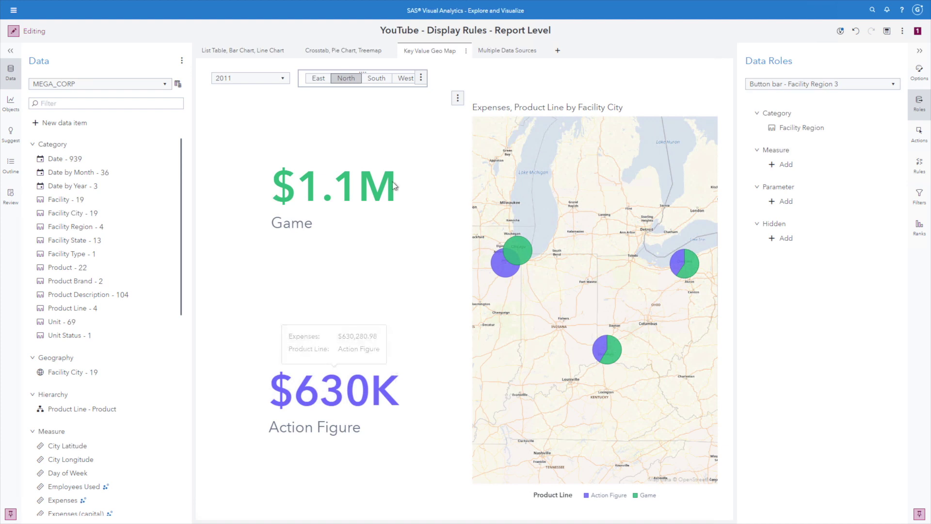
left_click(377, 78)
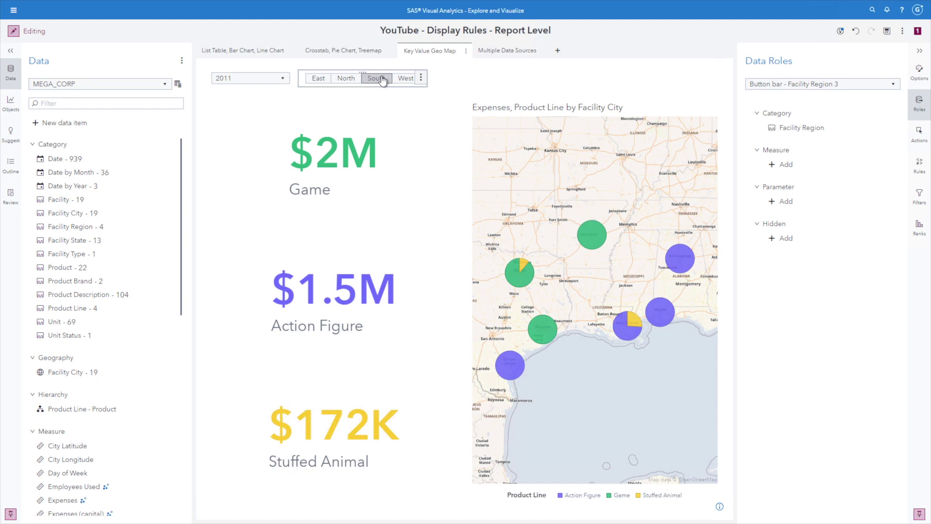
left_click(382, 81)
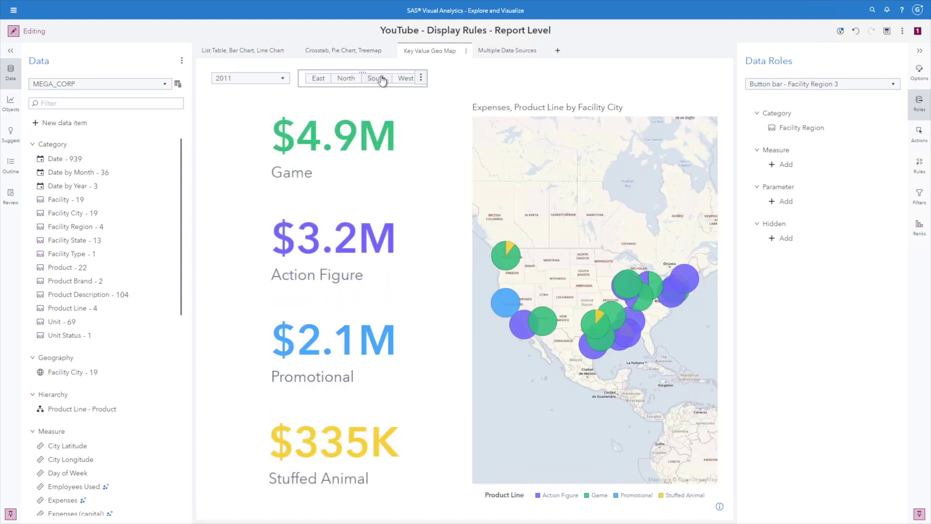
left_click(506, 52)
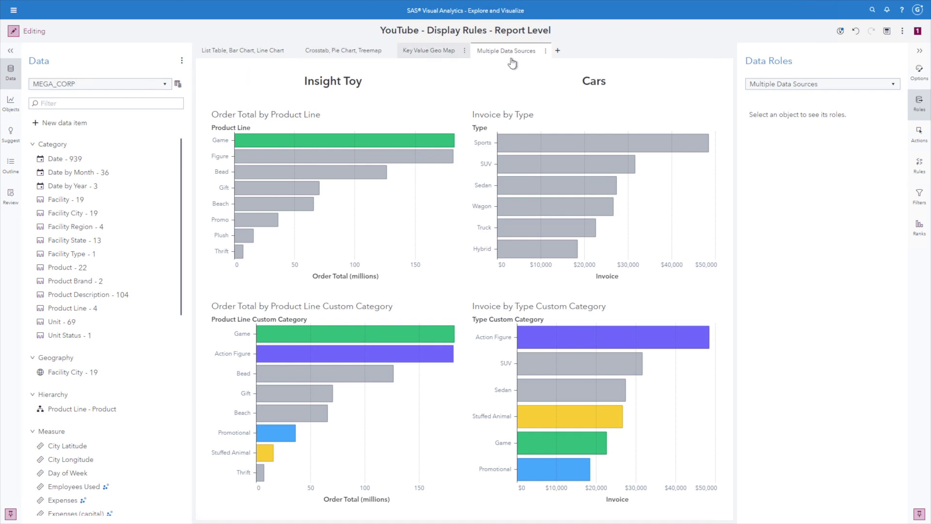
Step: Select the Order Total by Product Line and Invoice by Type charts, then show the colour rules
left_click(381, 219)
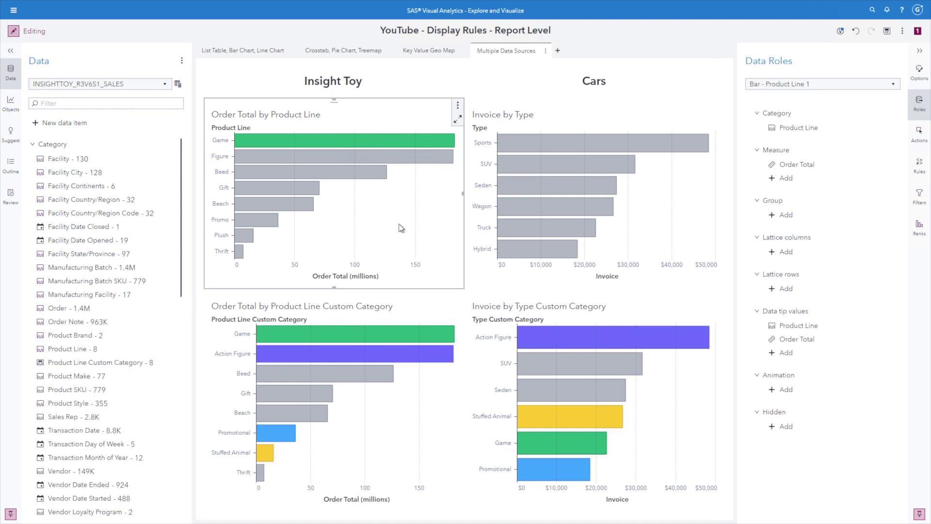
left_click(653, 211)
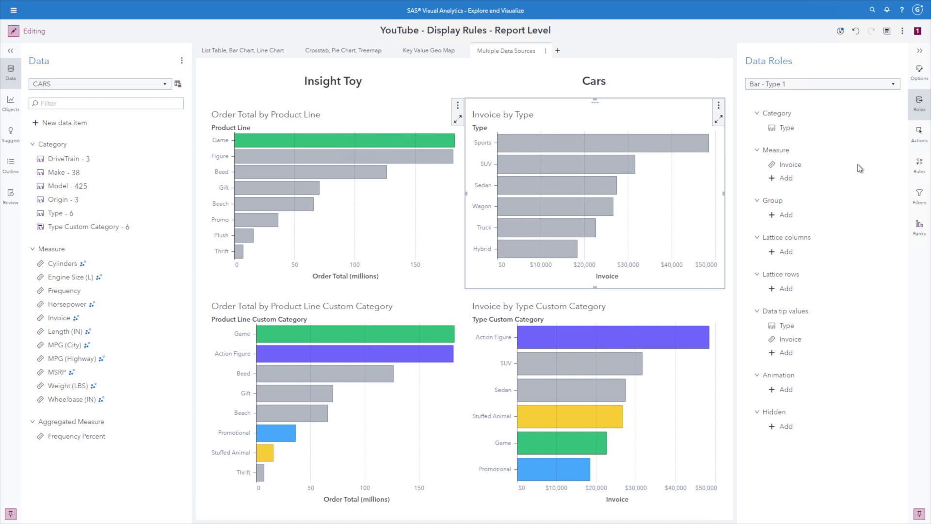
left_click(917, 163)
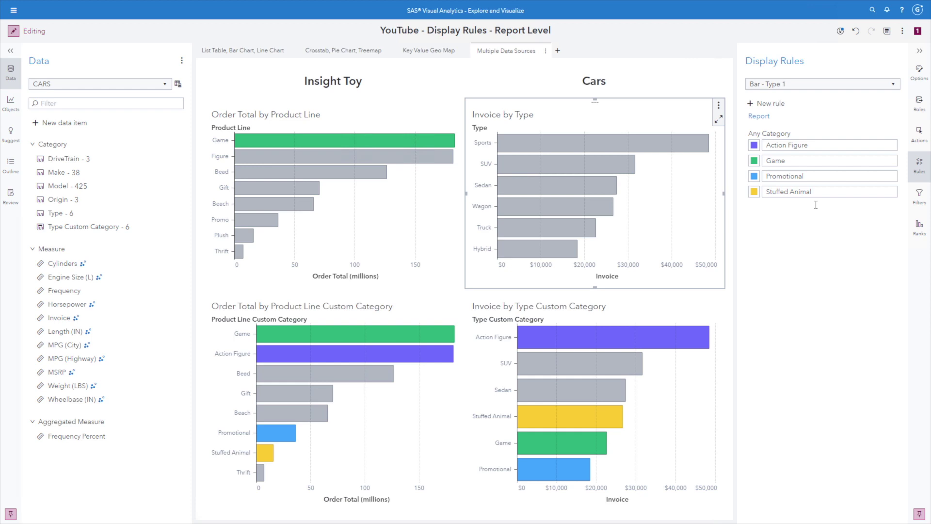
Step: Select the Order Total by Product Line Custom Category chart to compare its colours with Cars
mouse_move(821, 191)
mouse_move(247, 146)
left_click(411, 405)
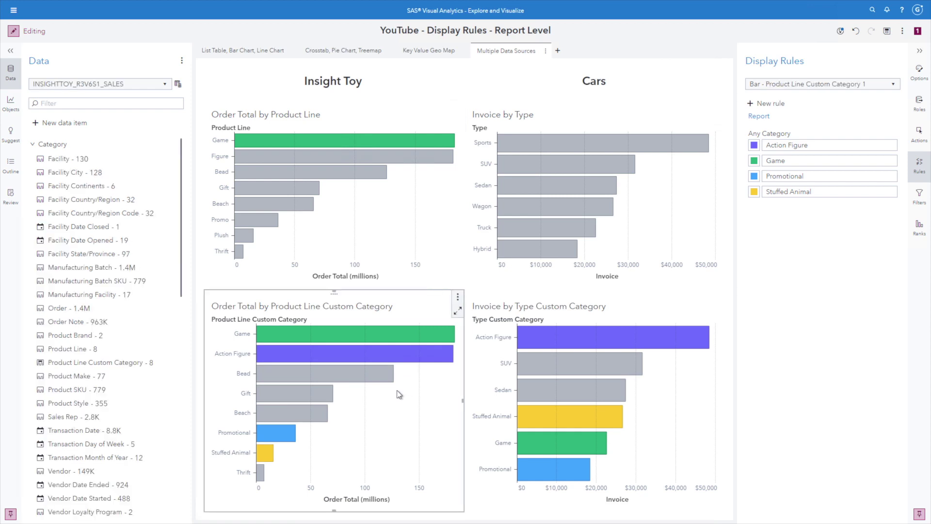